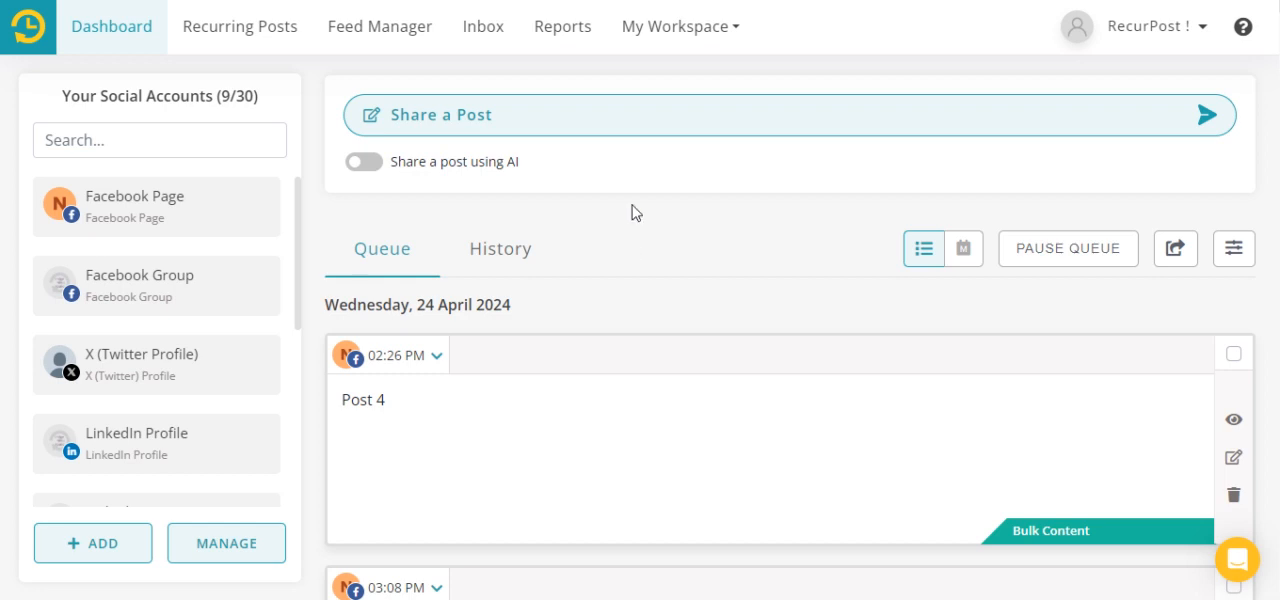
- Create a new workspace named "RecurPost Workspace"
left_click(737, 37)
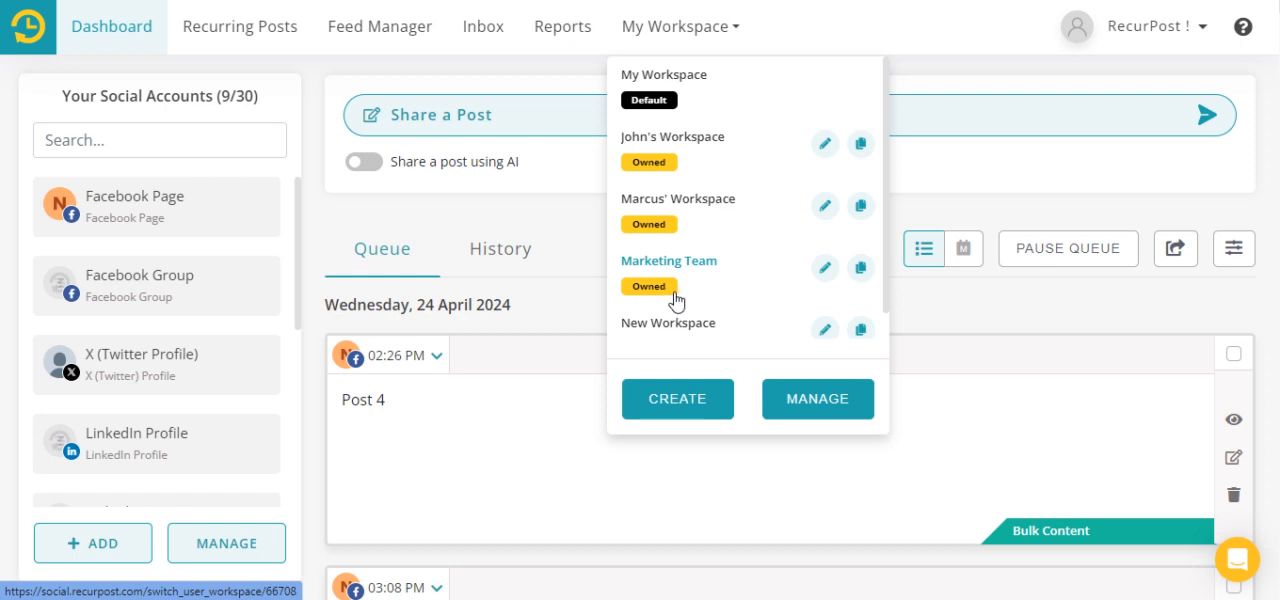
left_click(678, 400)
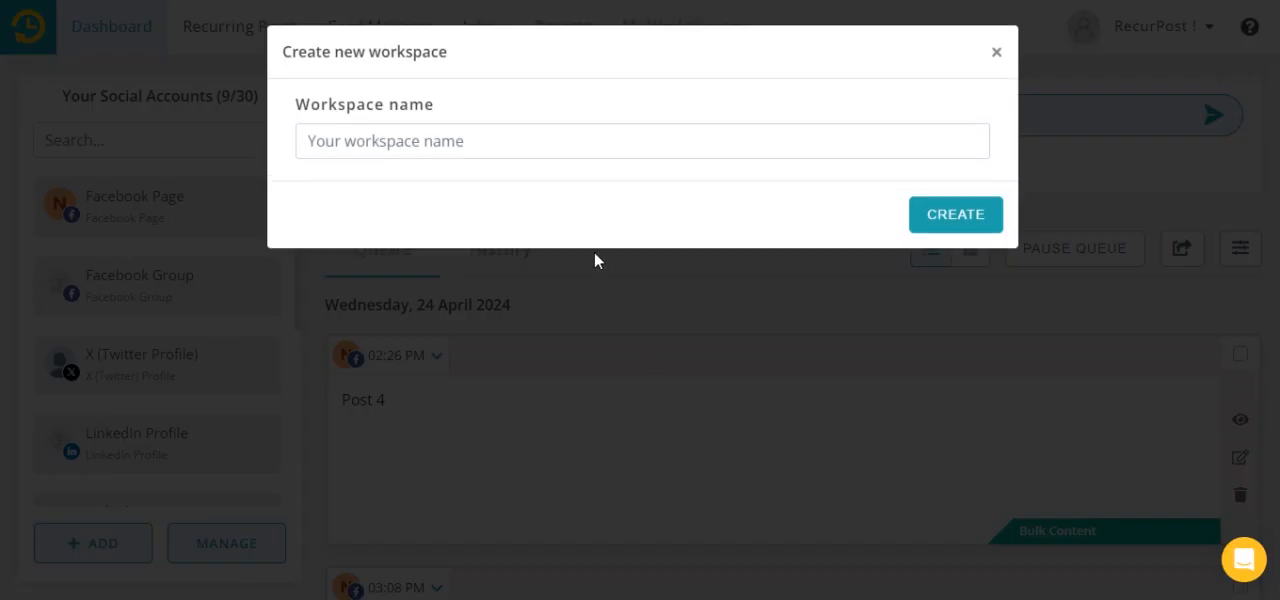
left_click(547, 148)
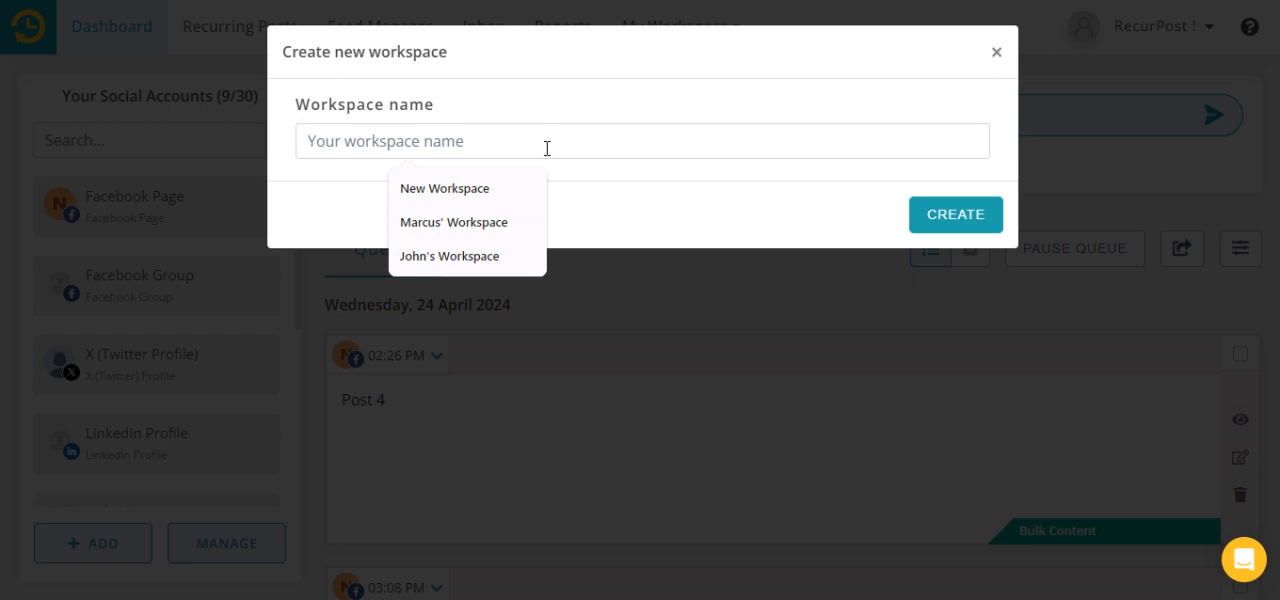
type("RecurPost Workspace")
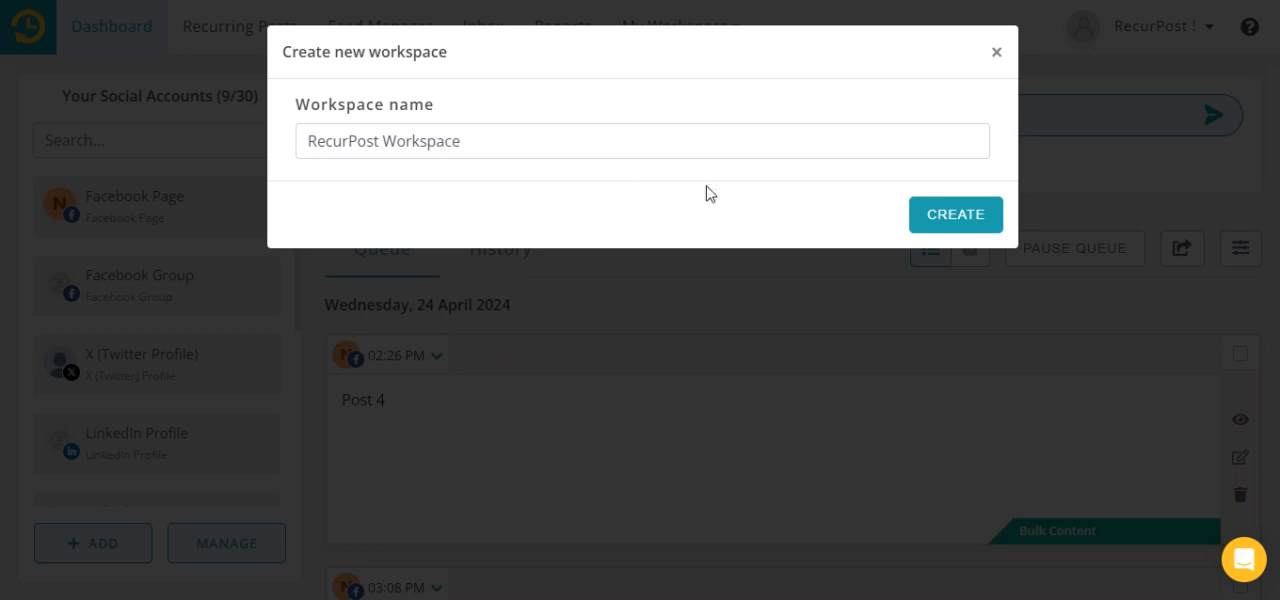
left_click(955, 216)
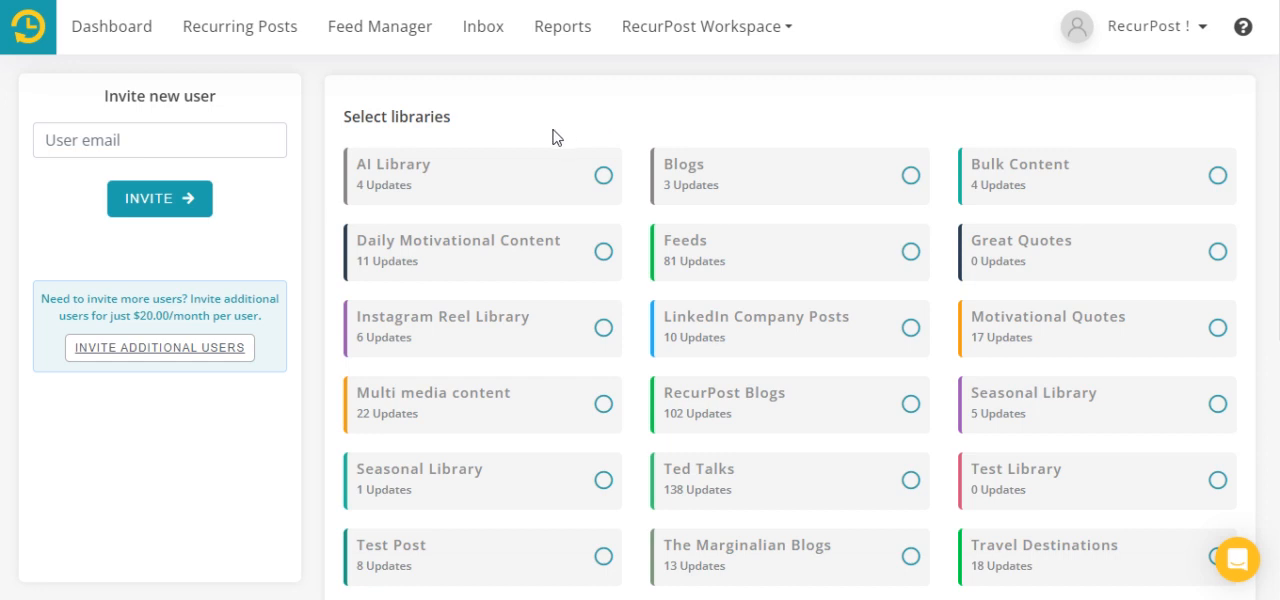
- Assign the Facebook Page, Facebook Group and X (Twitter Profile) social accounts to the new workspace
scroll(555, 137, "down", 5)
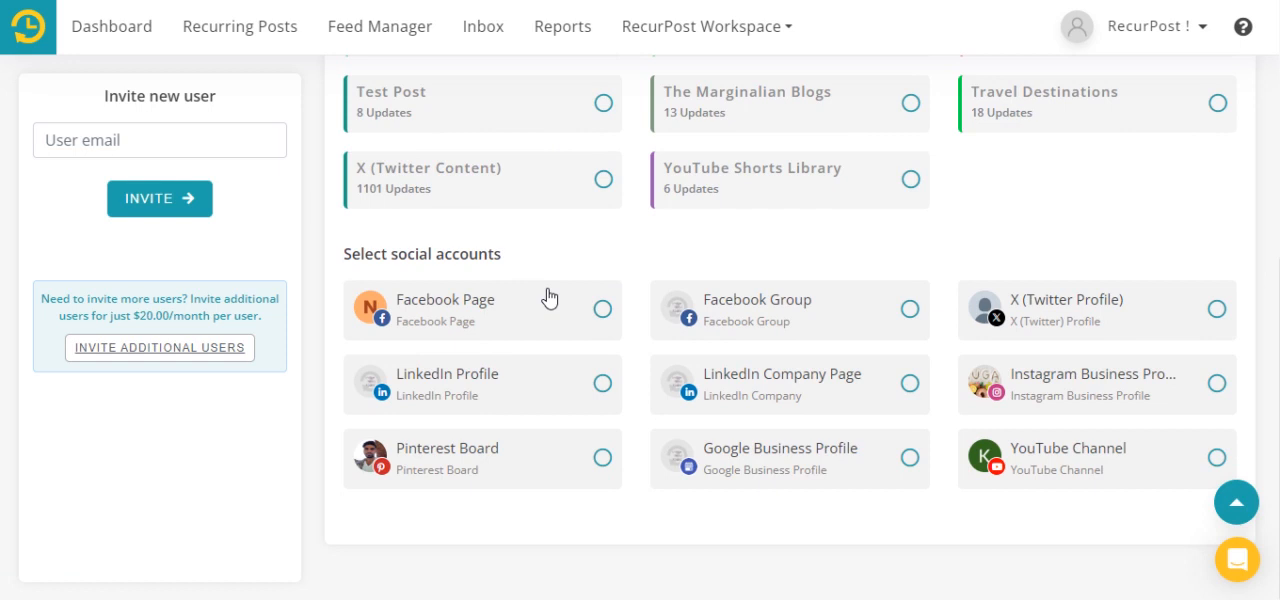
left_click(603, 310)
left_click(910, 312)
left_click(1216, 313)
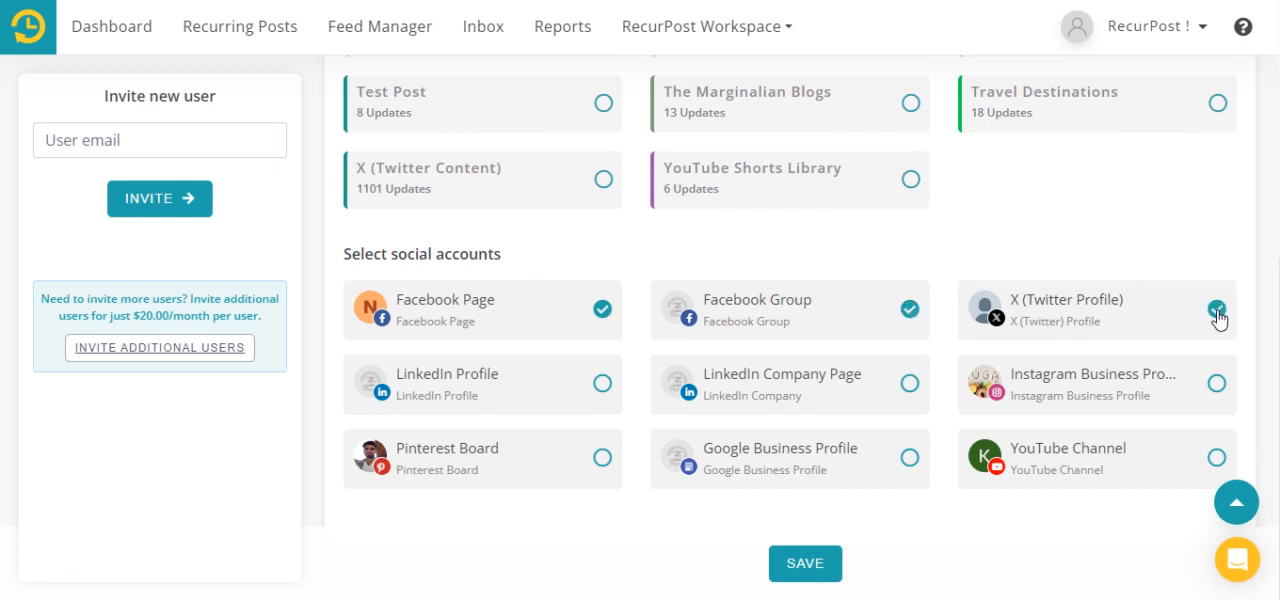
- Select the AI Library, Blogs and Feeds libraries for the workspace
scroll(603, 270, "up", 5)
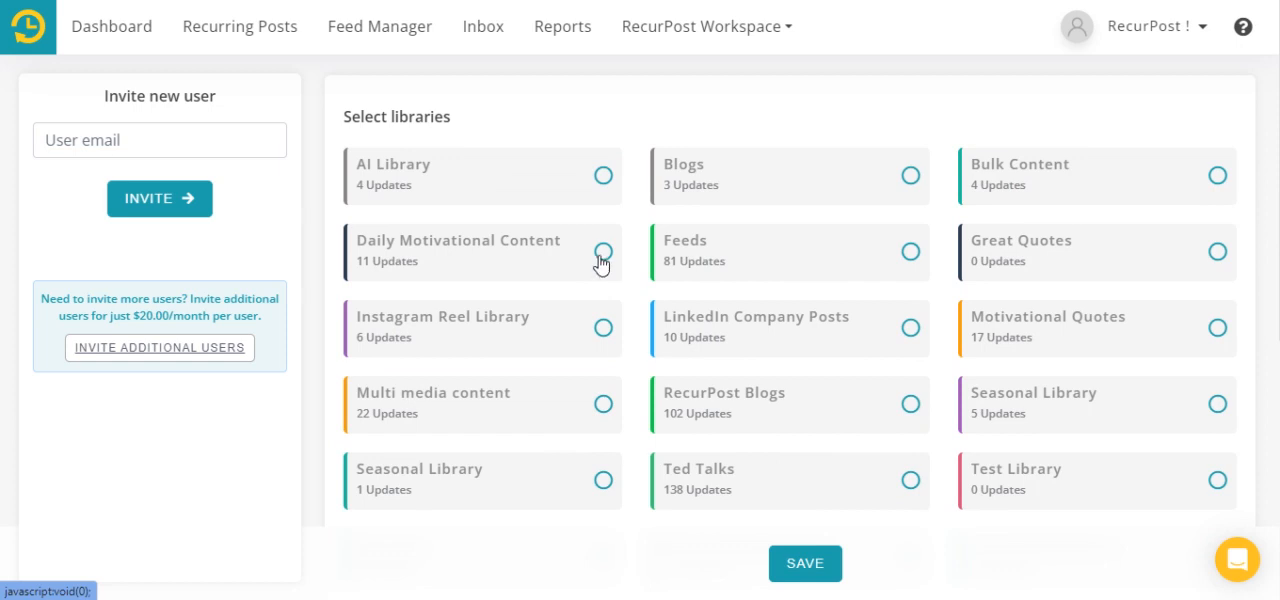
left_click(604, 178)
left_click(909, 186)
left_click(912, 260)
- Invite the first team member to the workspace by entering the user's email address
left_click(151, 140)
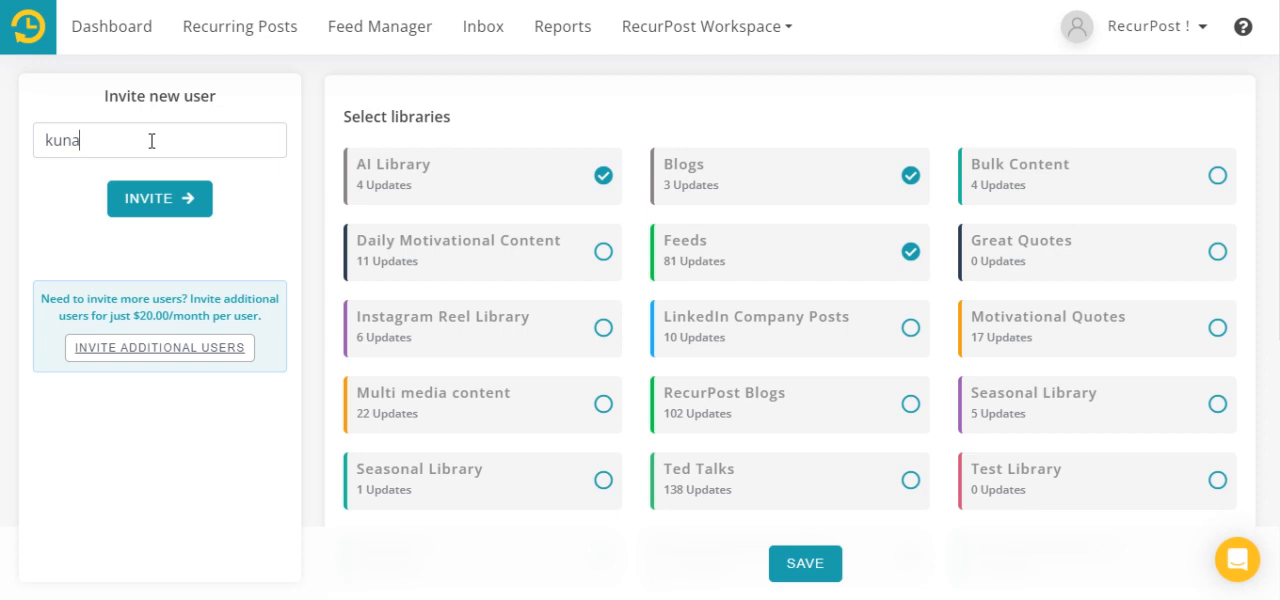
left_click(154, 192)
- Invite a second team member to the workspace with another user email address
left_click(100, 141)
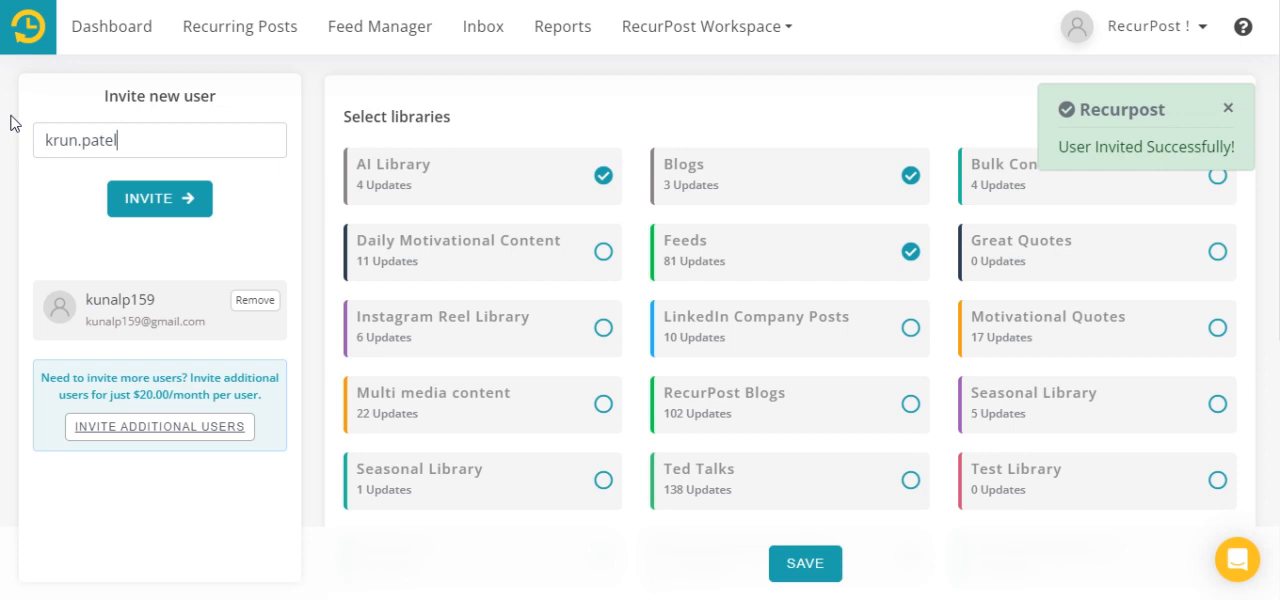
left_click(152, 205)
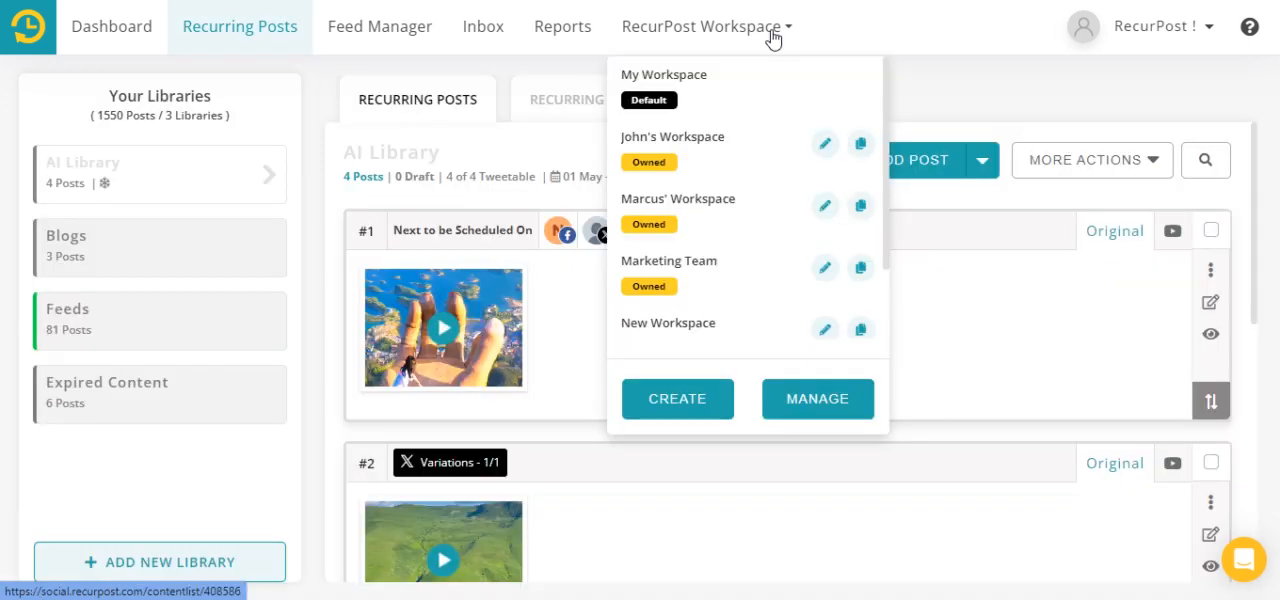
- Edit RecurPost Workspace's settings to show users only their own posts, and review its selected libraries
scroll(766, 123, "down", 1)
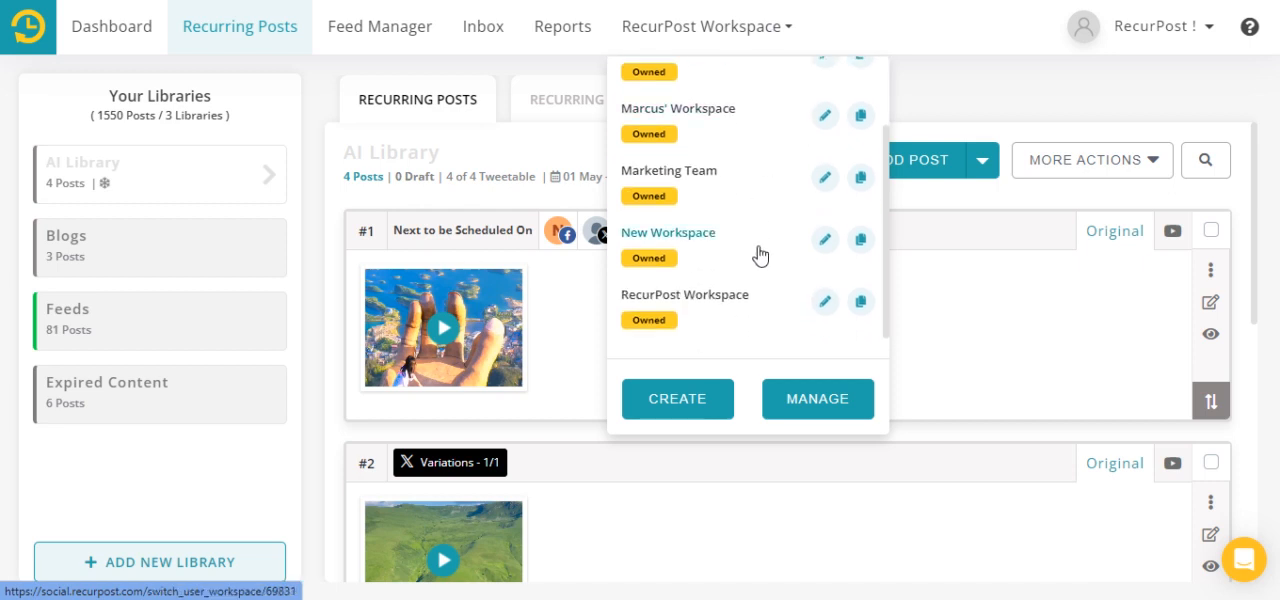
left_click(824, 303)
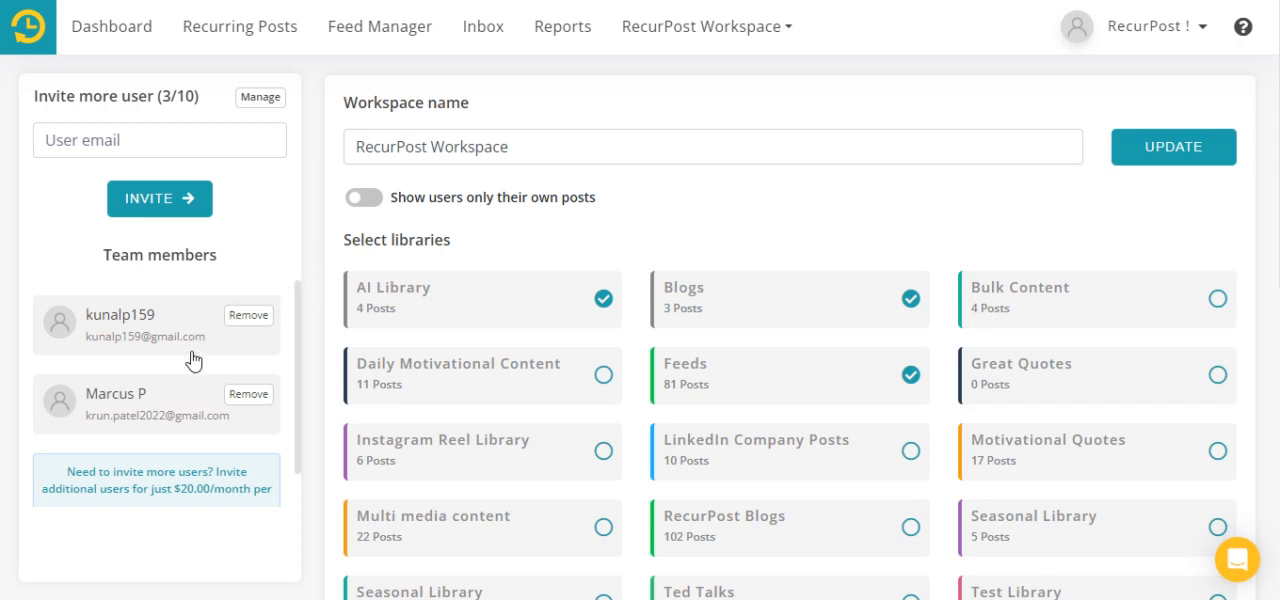
left_click(376, 206)
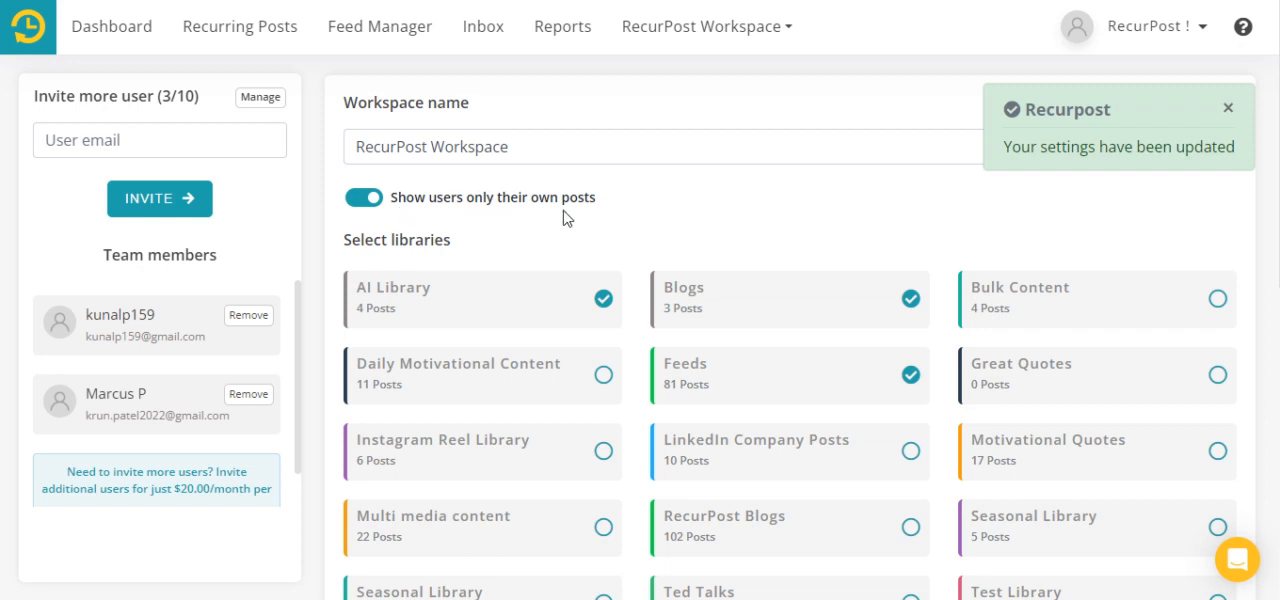
scroll(669, 217, "down", 6)
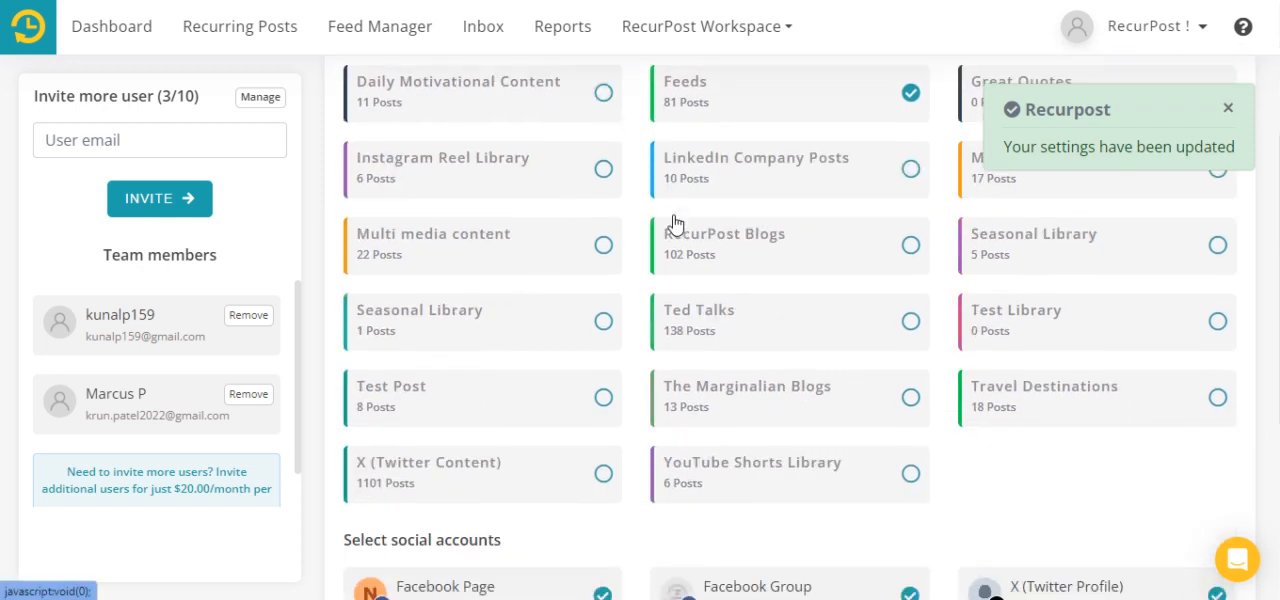
scroll(675, 222, "up", 6)
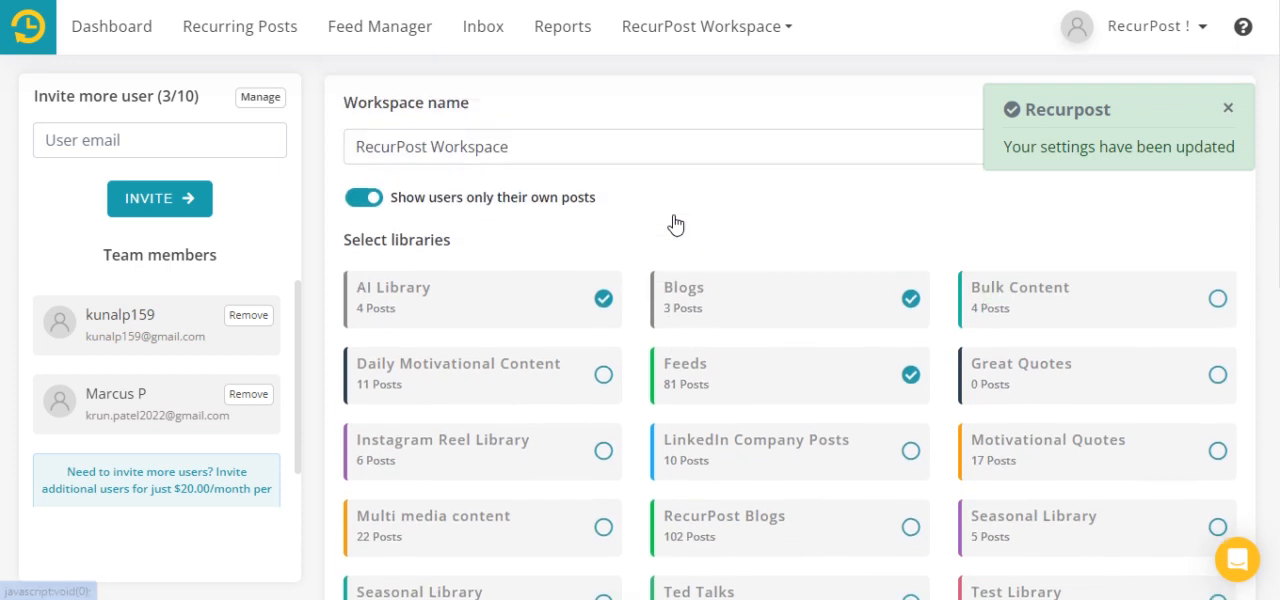
- Switch to the first owned workspace after the default one and view its dashboard and recurring post libraries
left_click(769, 38)
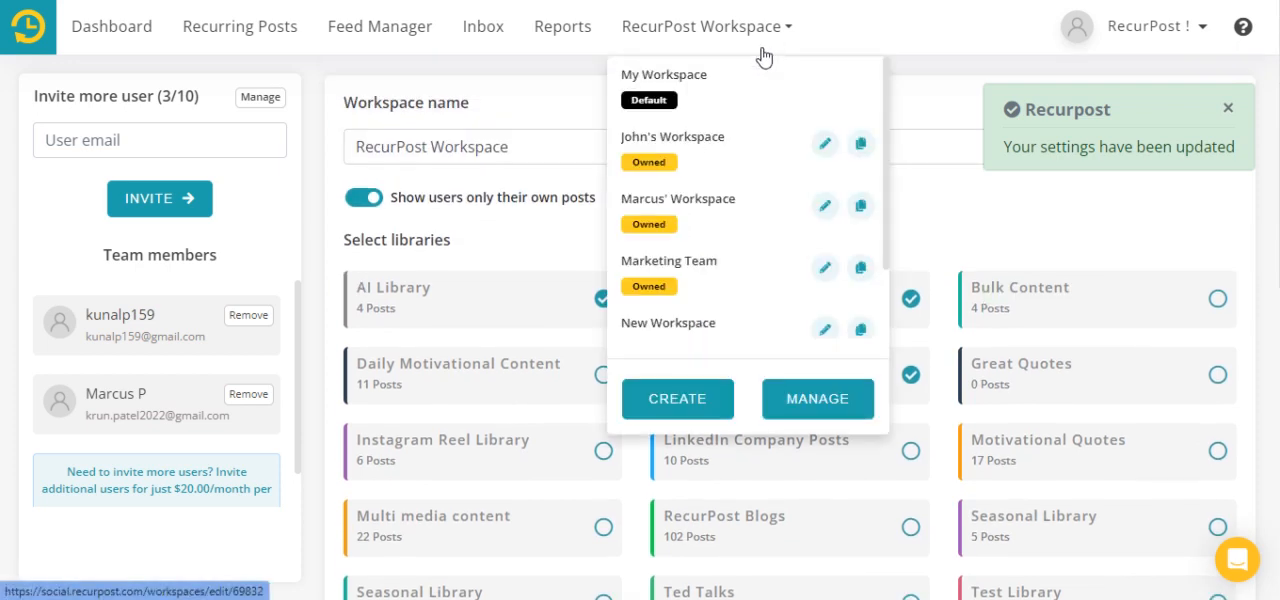
left_click(716, 153)
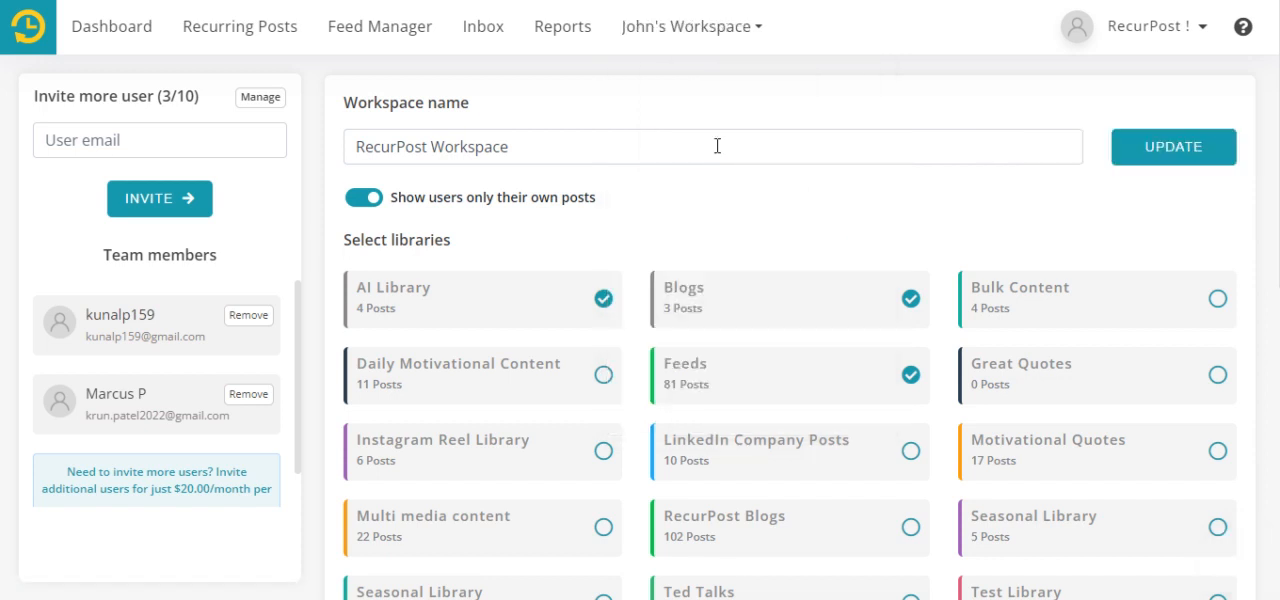
left_click(137, 40)
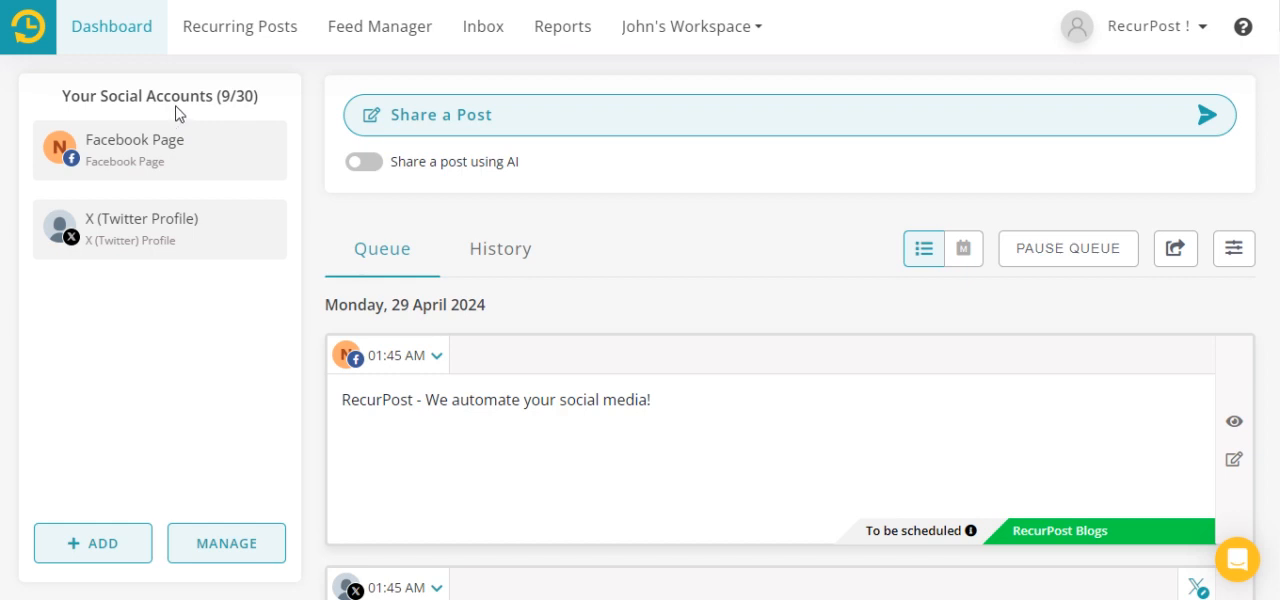
left_click(240, 27)
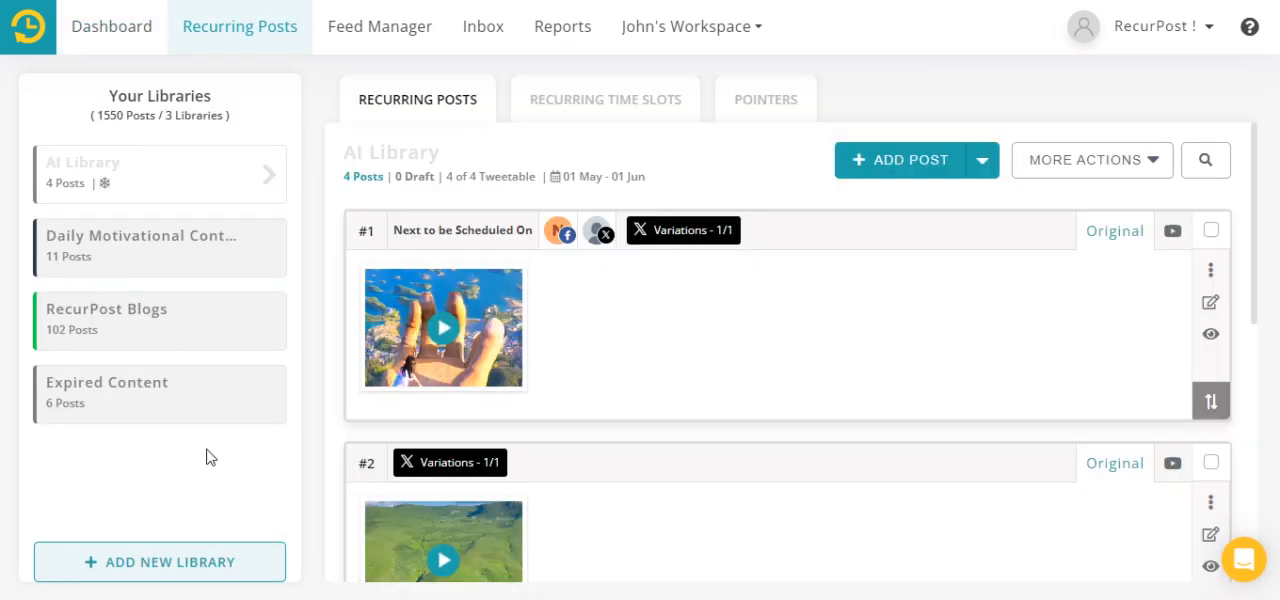
- Switch to the second owned workspace in the list, view its libraries and open its dashboard
left_click(681, 45)
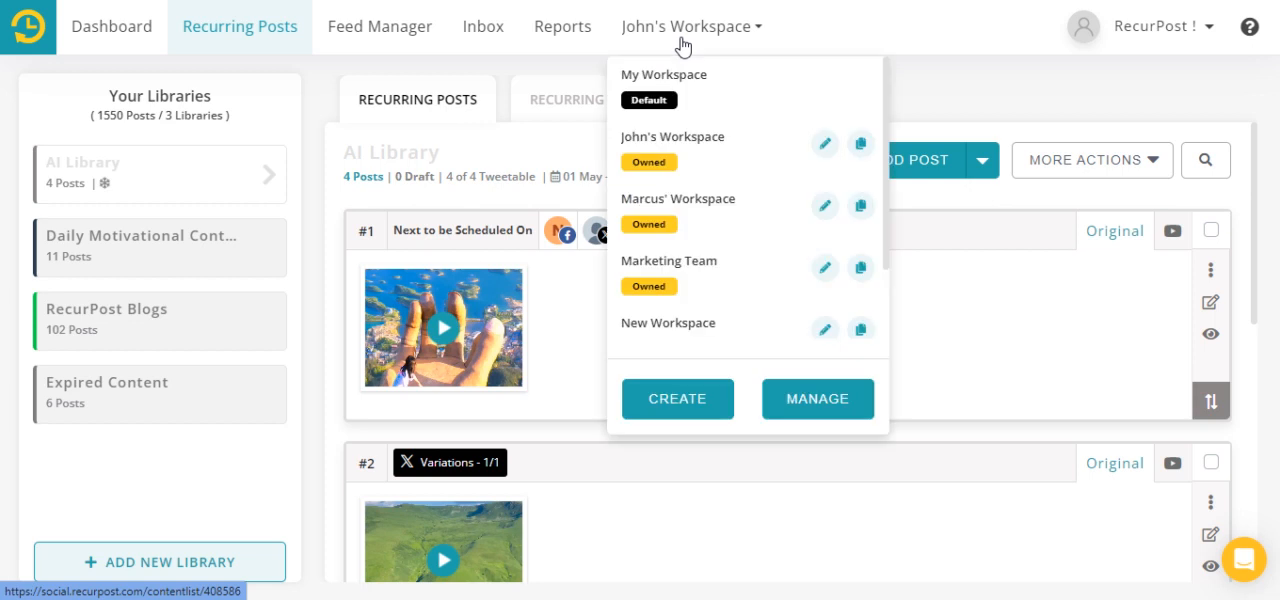
left_click(722, 208)
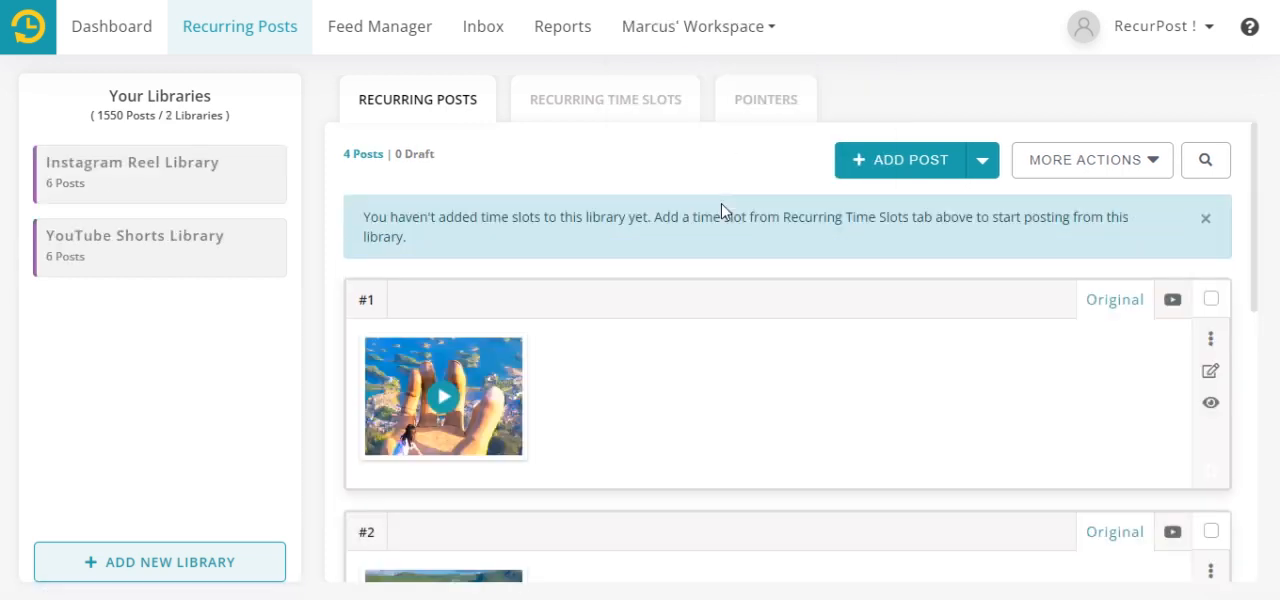
left_click(112, 39)
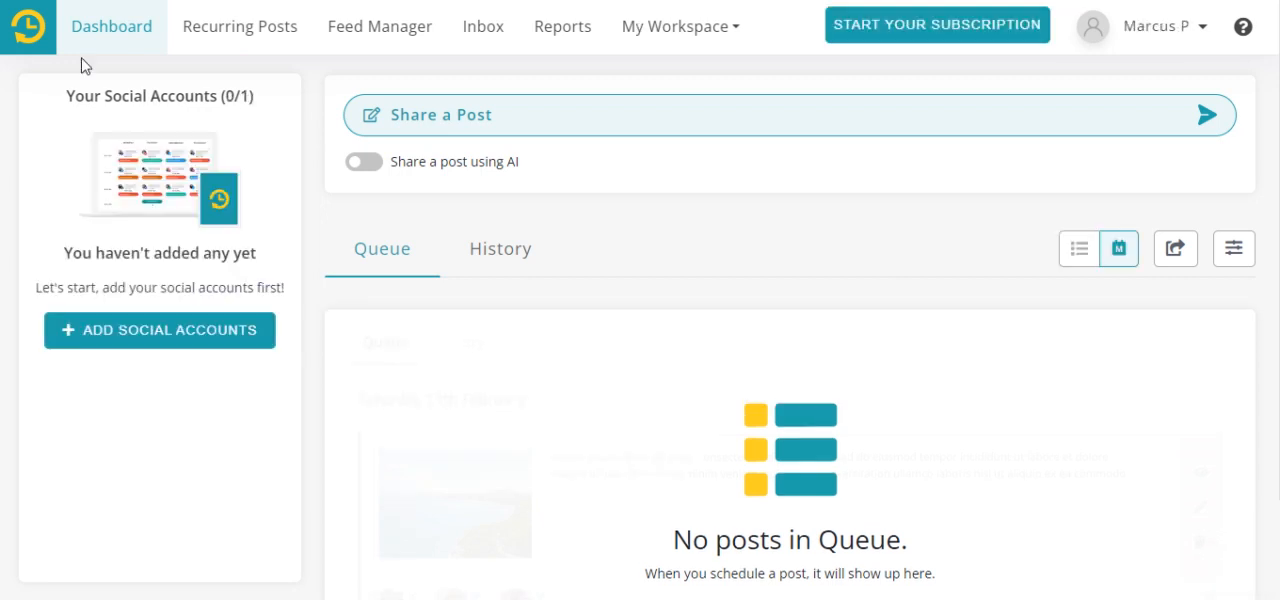
- From the invited member's account, switch to the shared workspace and view its social accounts and recurring post libraries
left_click(732, 36)
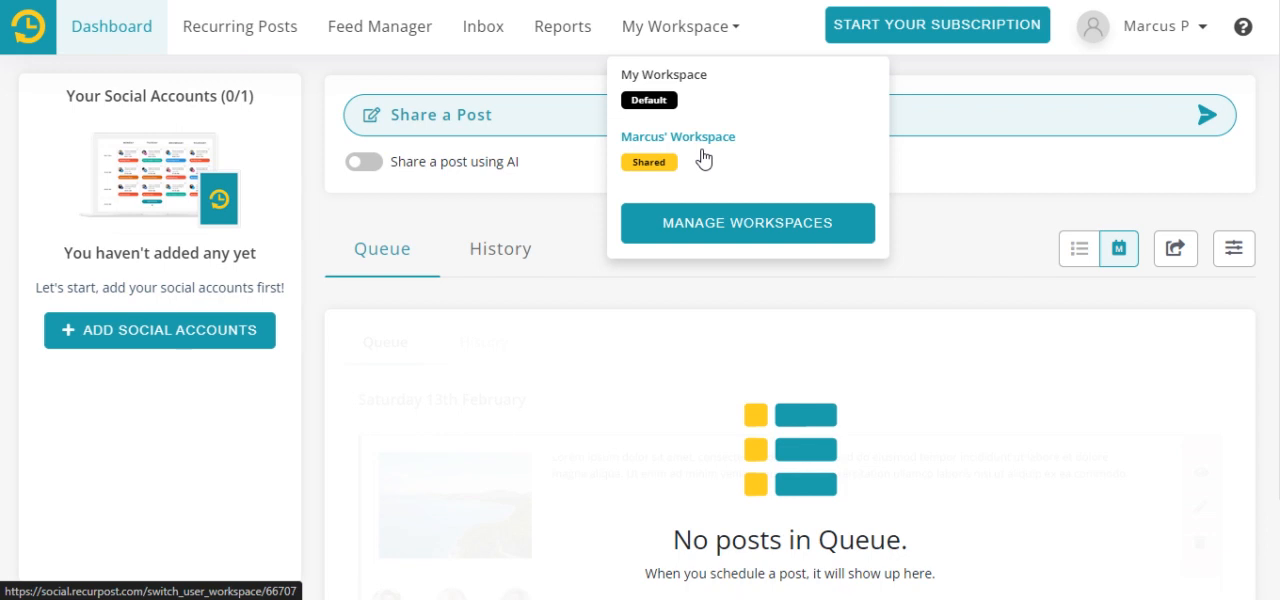
left_click(703, 158)
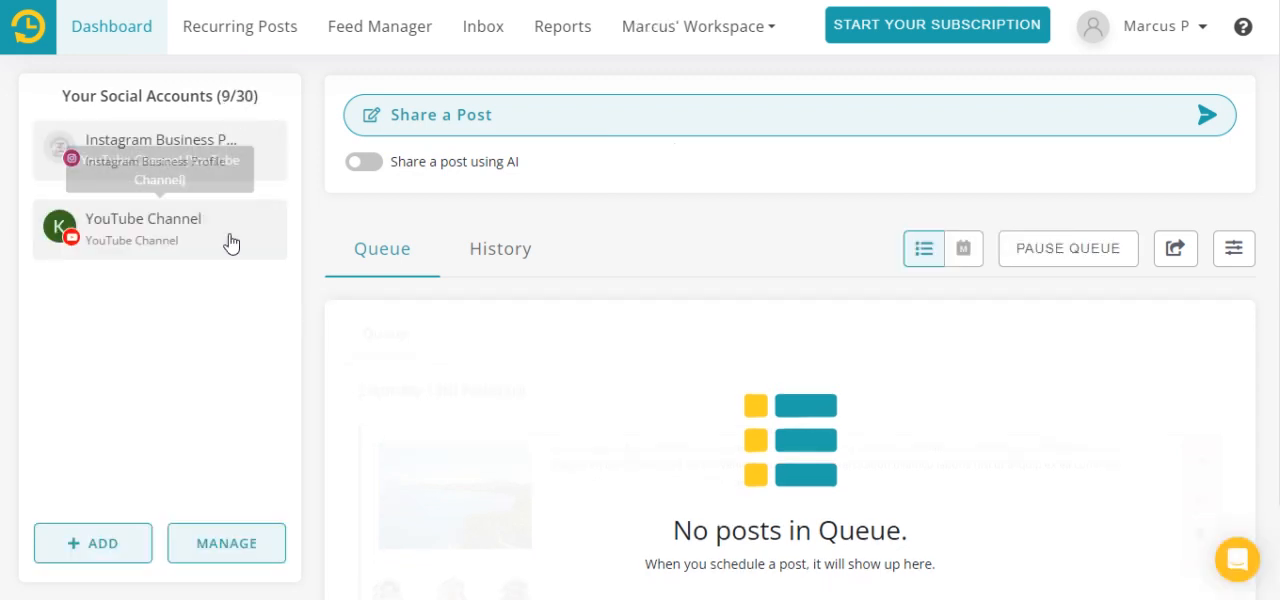
left_click(268, 28)
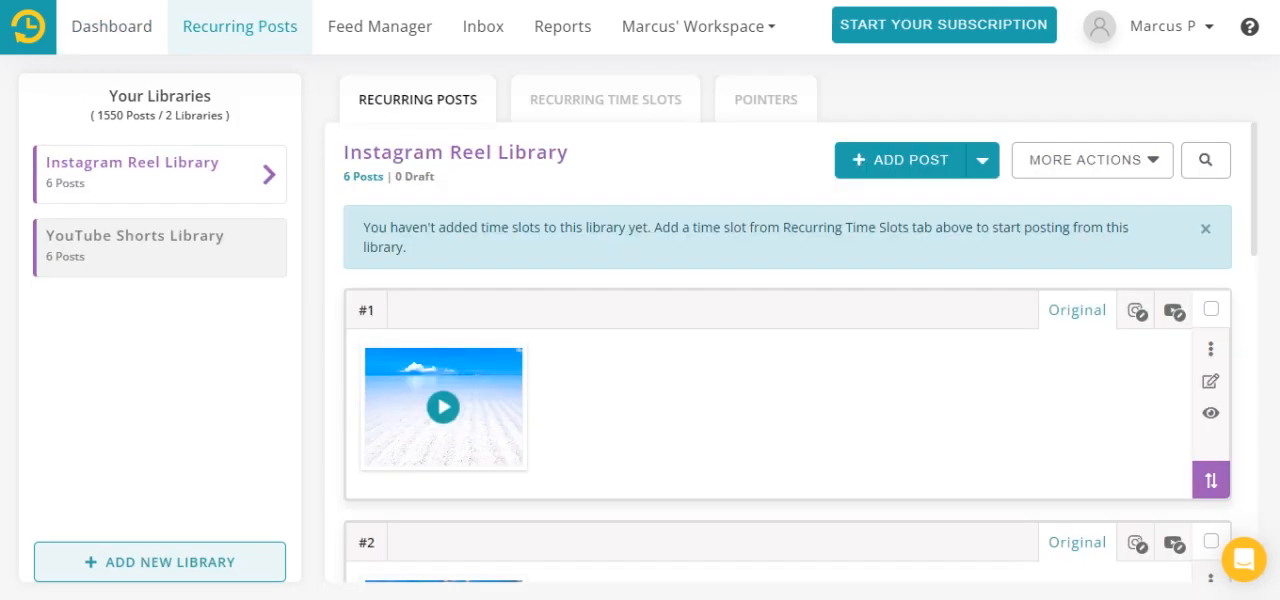